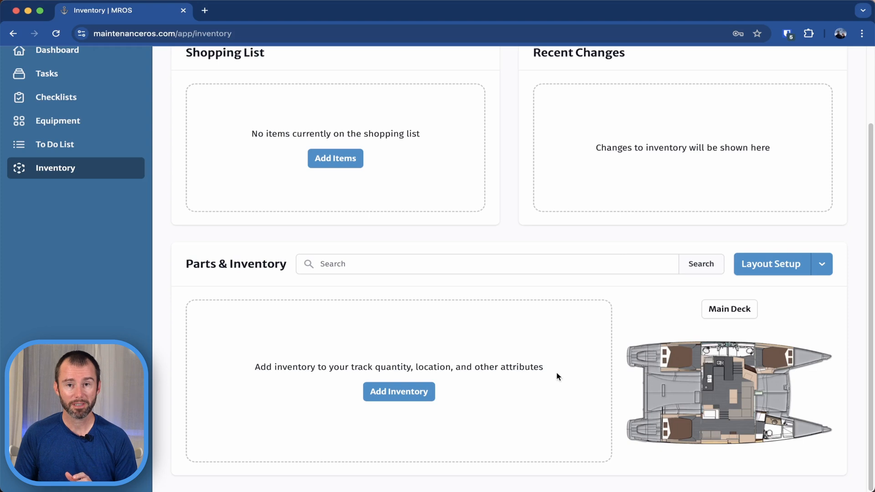
Step: Start adding inventory to the boat's empty parts and inventory list
click(418, 400)
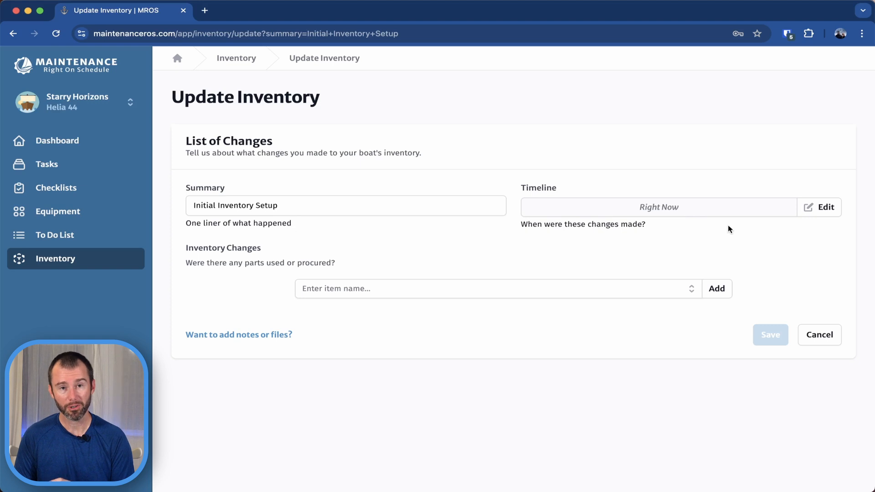
Step: Open the timeline's date and time choices for these changes and reset the timeline to the current time
click(826, 212)
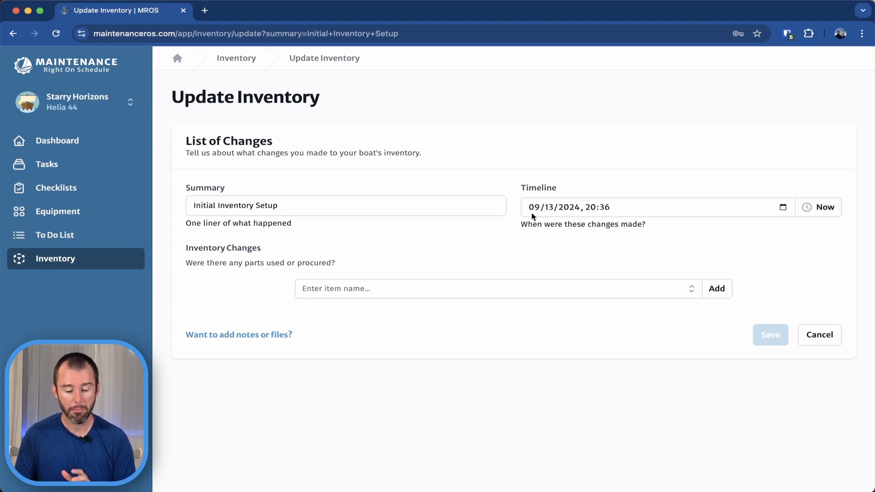
click(783, 208)
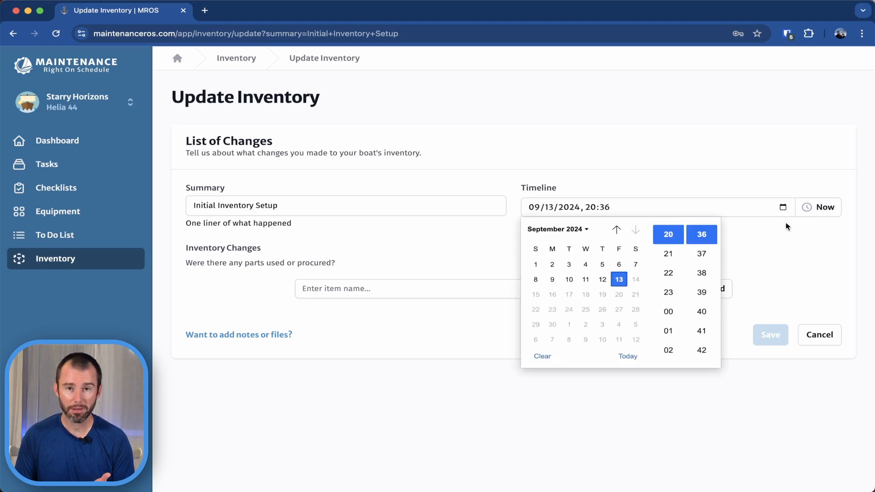
click(819, 207)
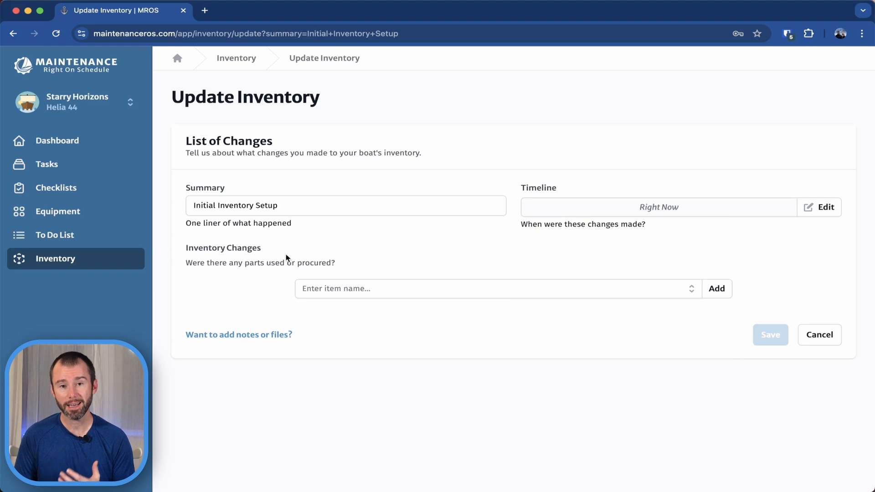
Step: Add a new item named "Oil Filter - Volvo" to the inventory changes
click(321, 290)
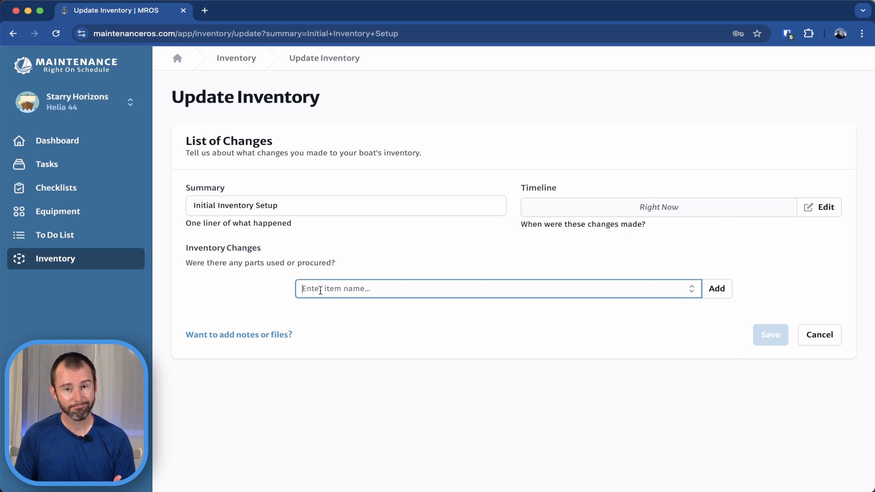
text(Oil Filt)
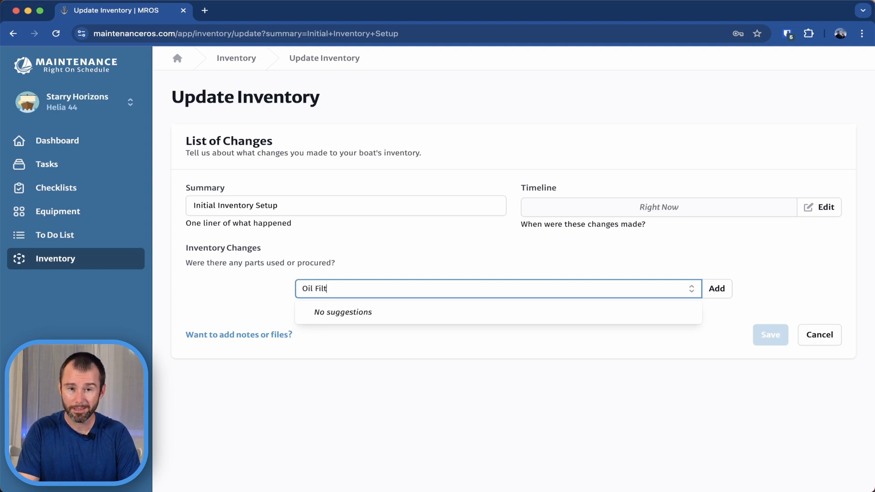
text(er - )
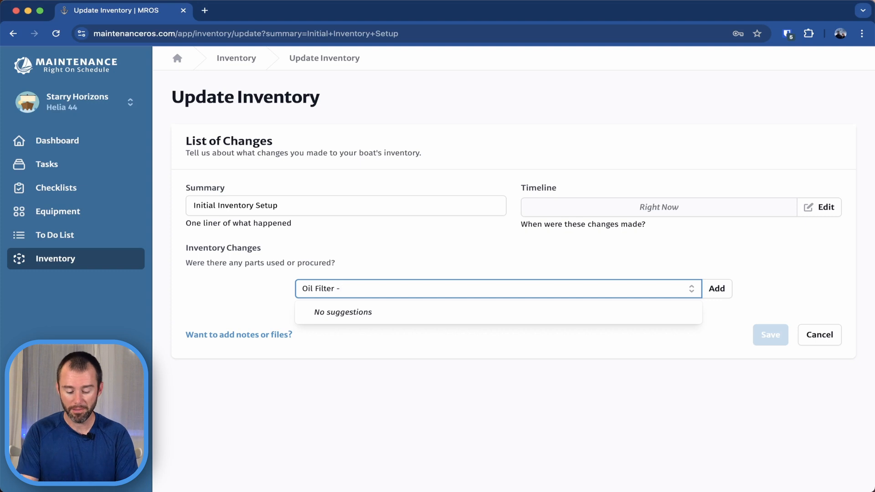
text(Volt)
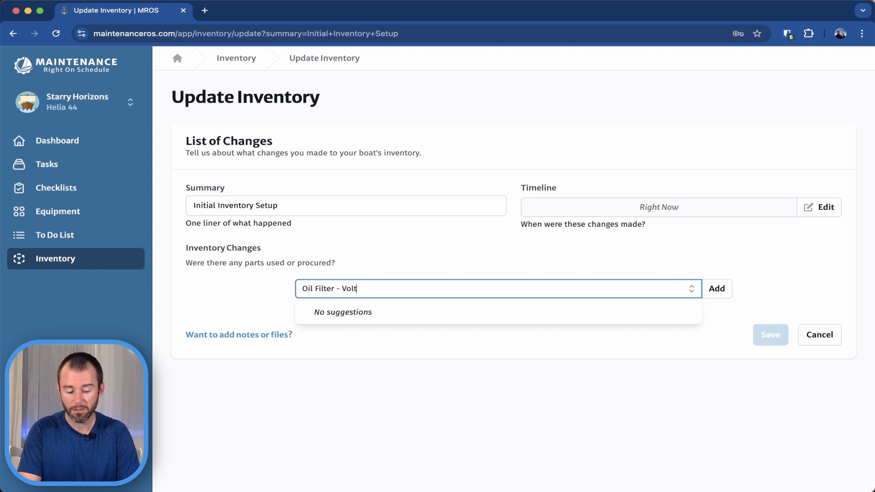
key(BackSpace)
text(vo)
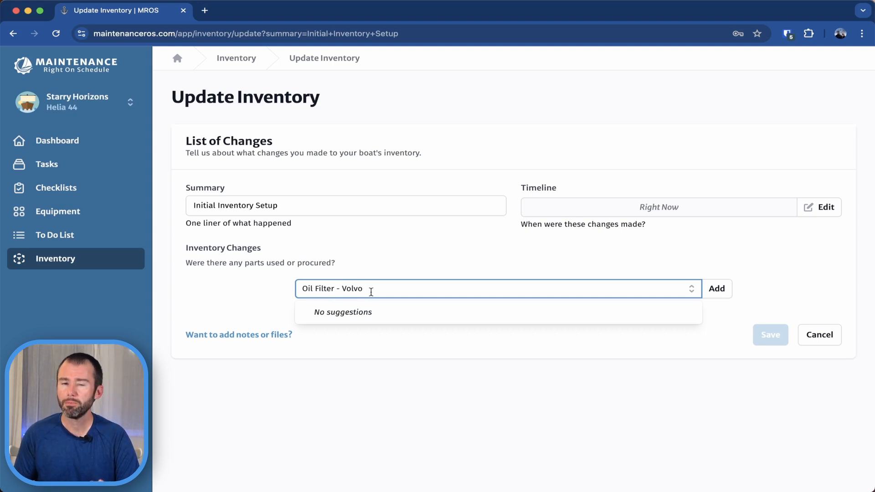
click(774, 288)
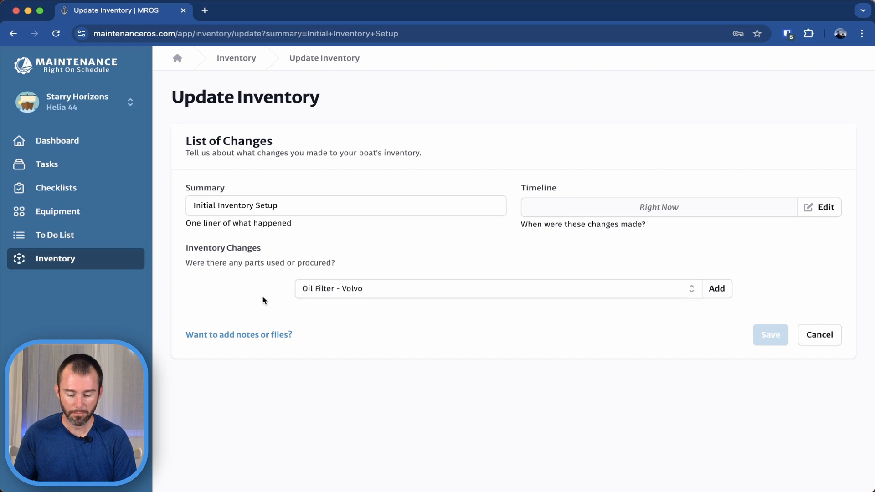
click(717, 292)
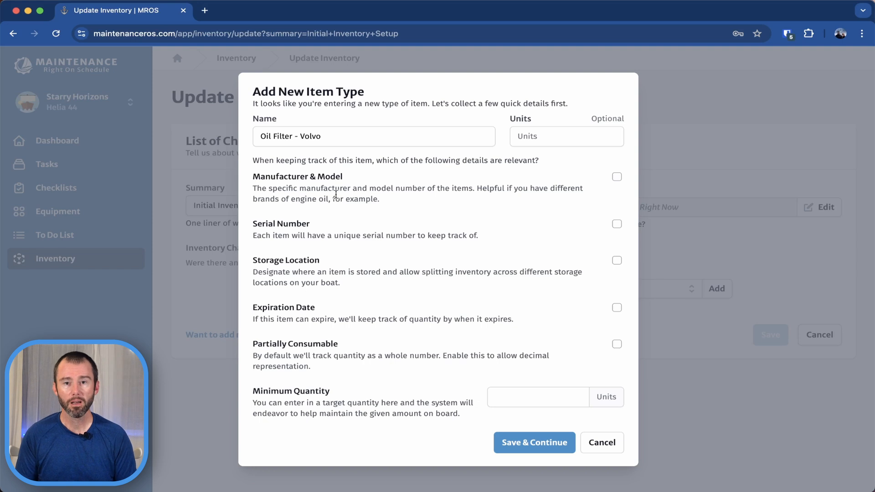
Step: Enable manufacturer & model and storage location tracking for the new item type, set its minimum quantity to 3, and save it
click(617, 177)
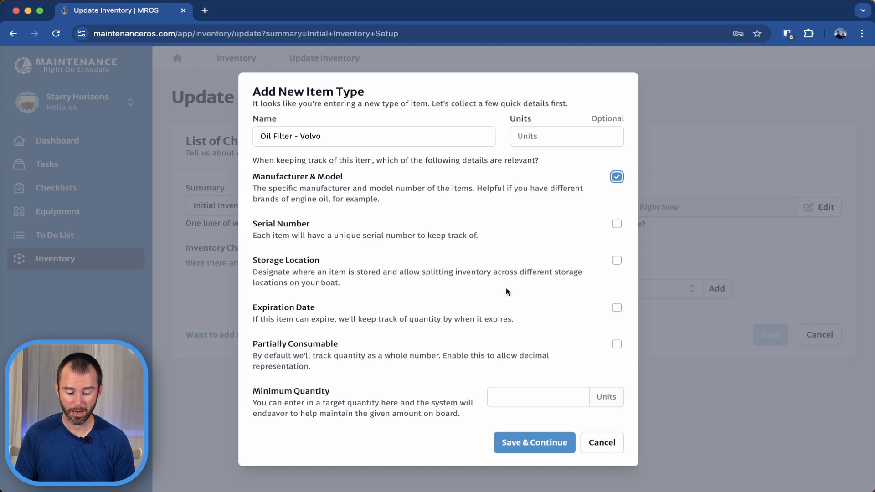
click(616, 262)
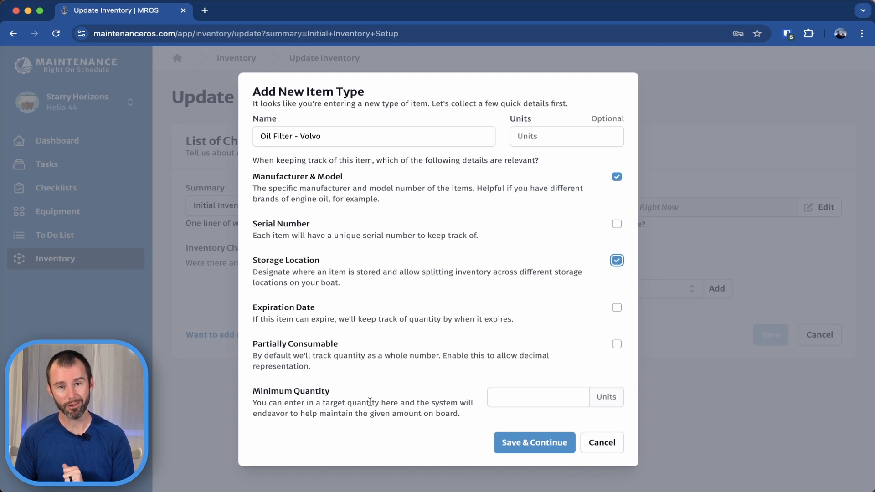
click(521, 396)
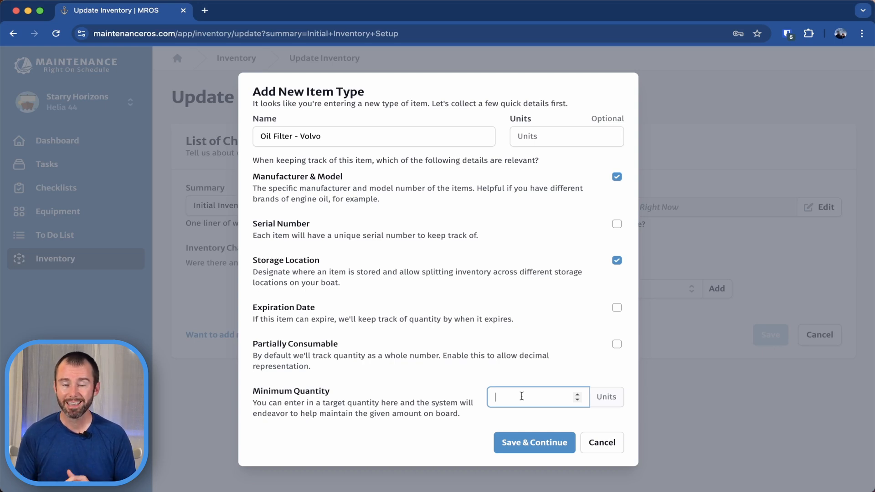
text(3)
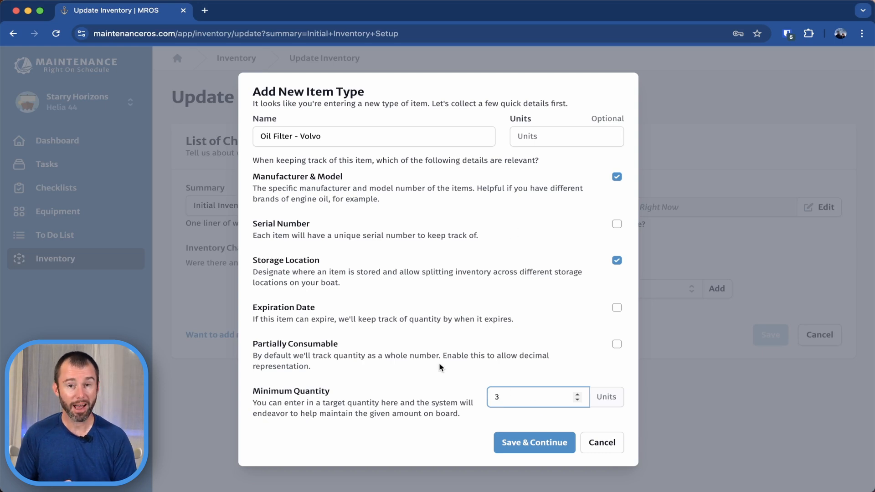
click(505, 448)
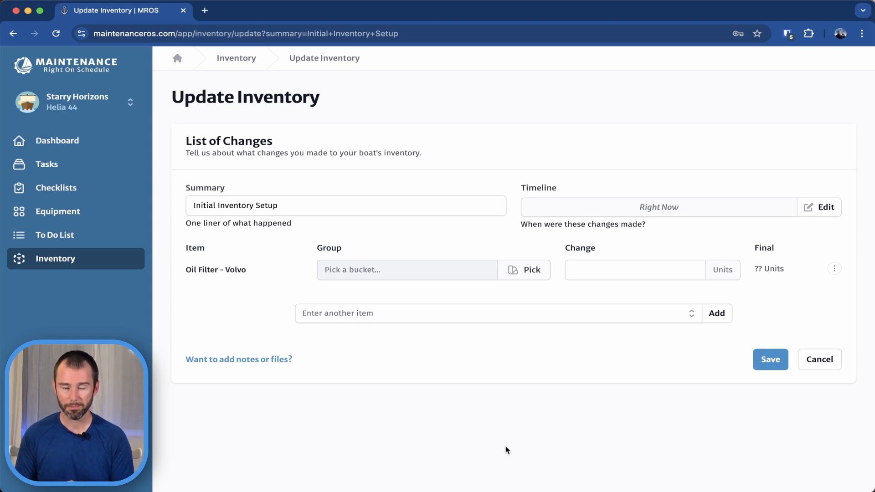
Step: Create a group for the oil filter in Main Deck > Midship Cabinet - Lower > Volvo Penta Bin with manufacturer/model "Volvo Penta 12345"
click(520, 271)
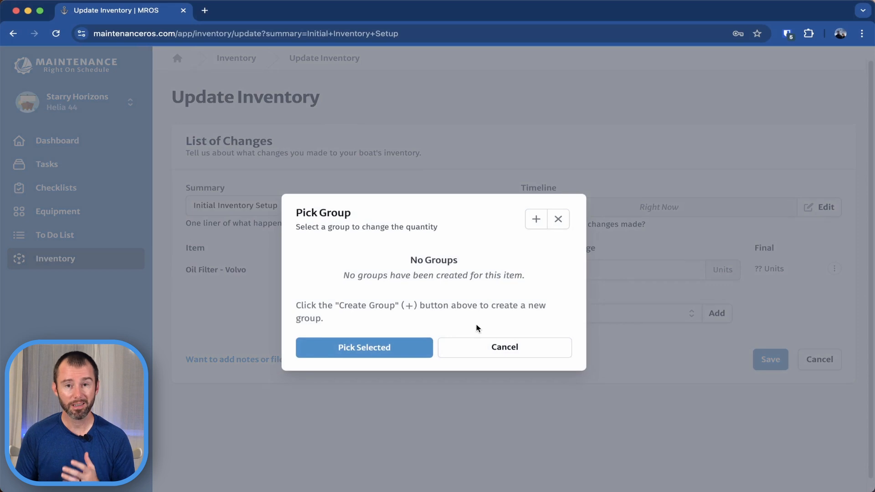
click(532, 220)
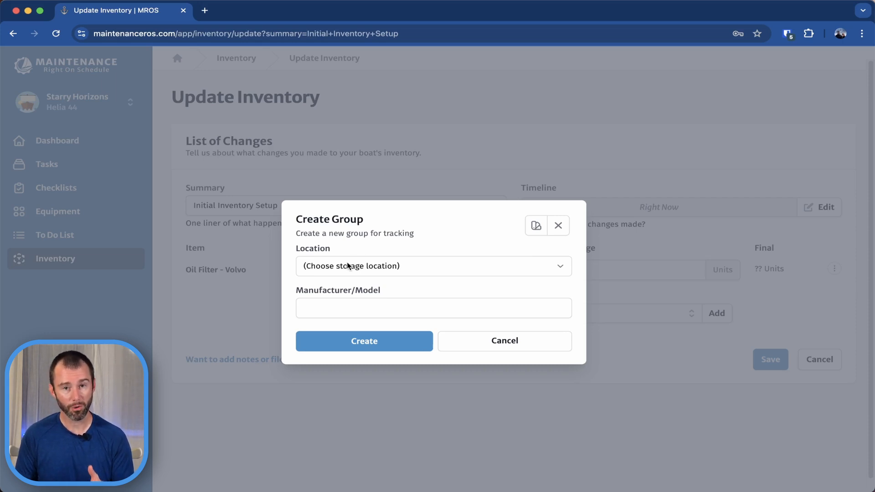
click(397, 267)
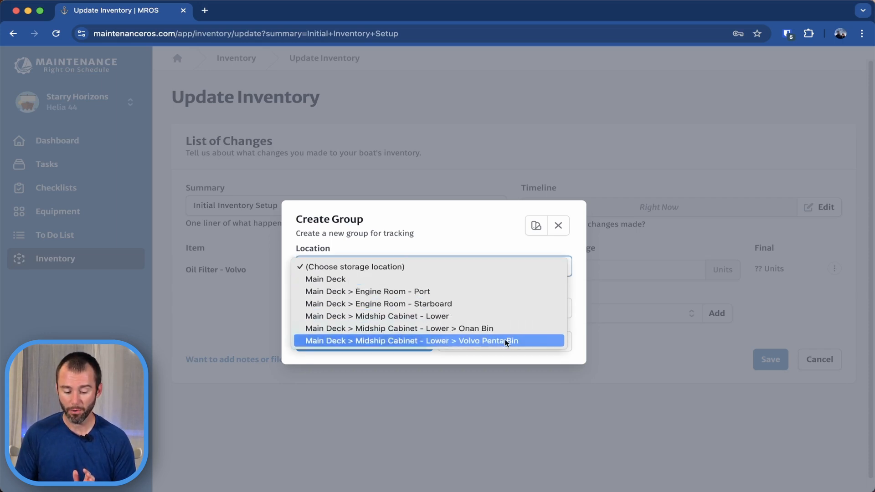
click(379, 341)
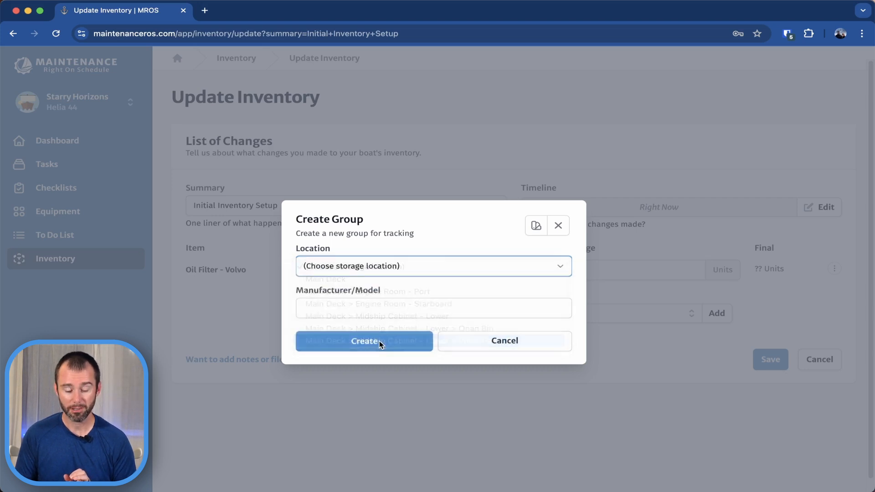
click(367, 303)
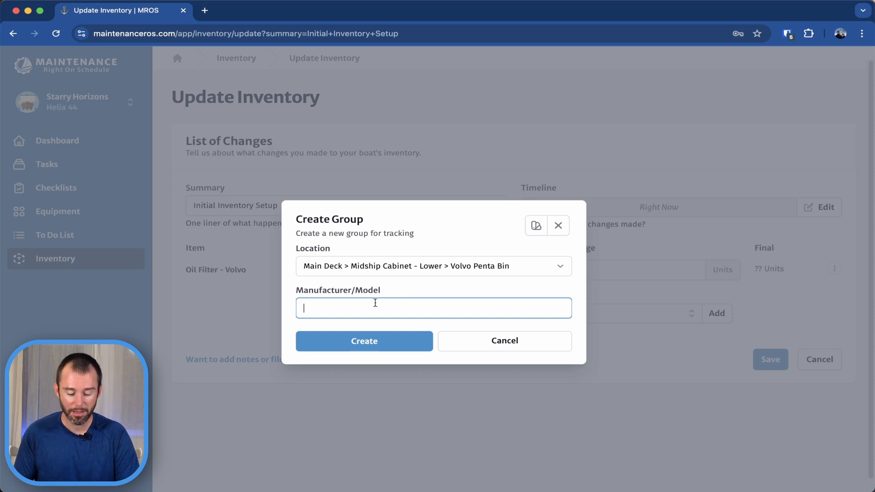
text(Volvo Penta)
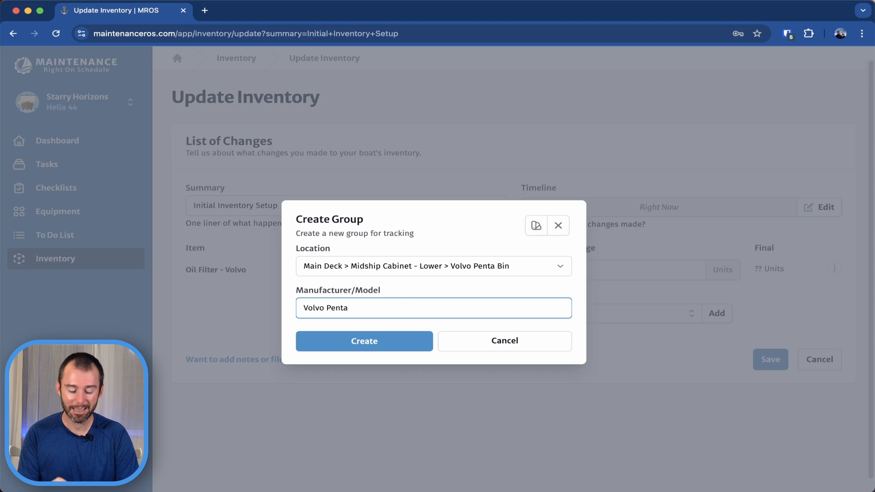
text( 12345)
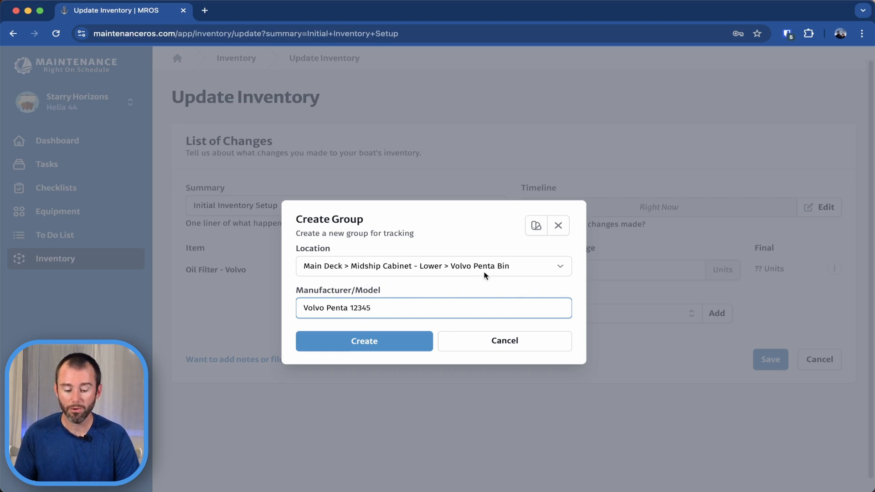
click(401, 342)
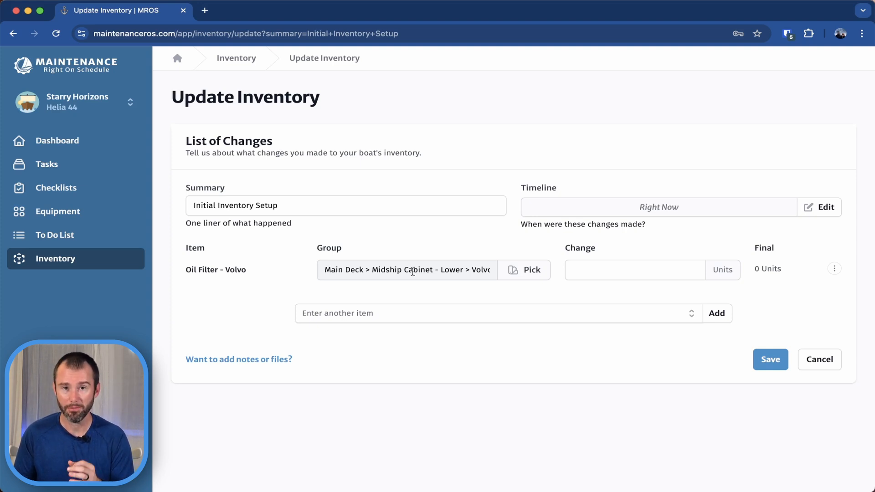
Step: Set the quantity change for the oil filter's Midship Cabinet group to 3 units
click(665, 264)
text(3)
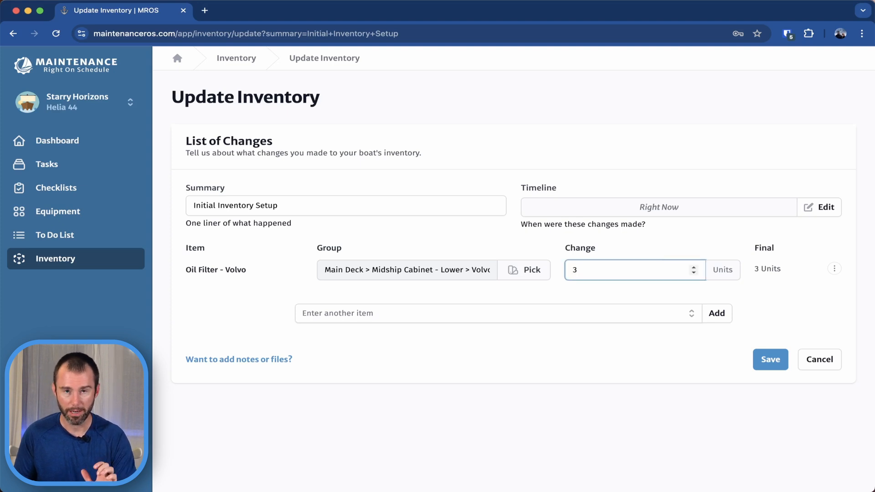
click(567, 339)
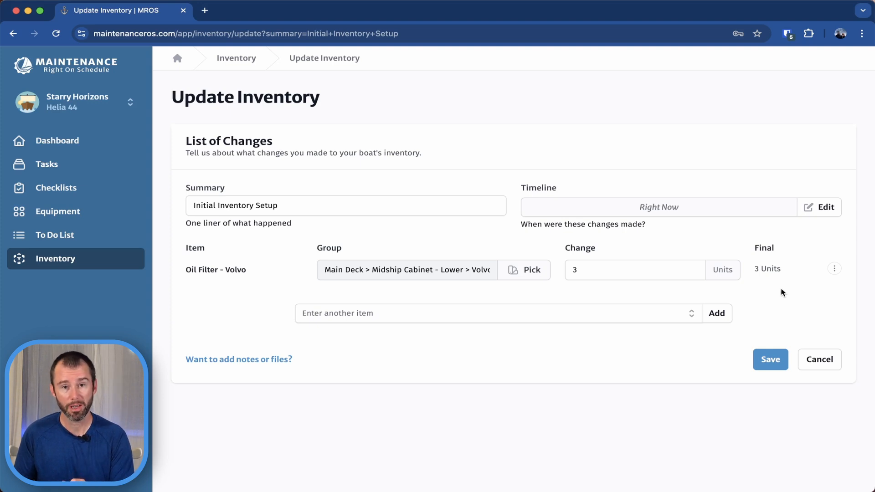
Step: Add a second oil filter group stored in Main Deck > Engine Room - Starboard with manufacturer/model "Volvo Penta 12345"
click(835, 269)
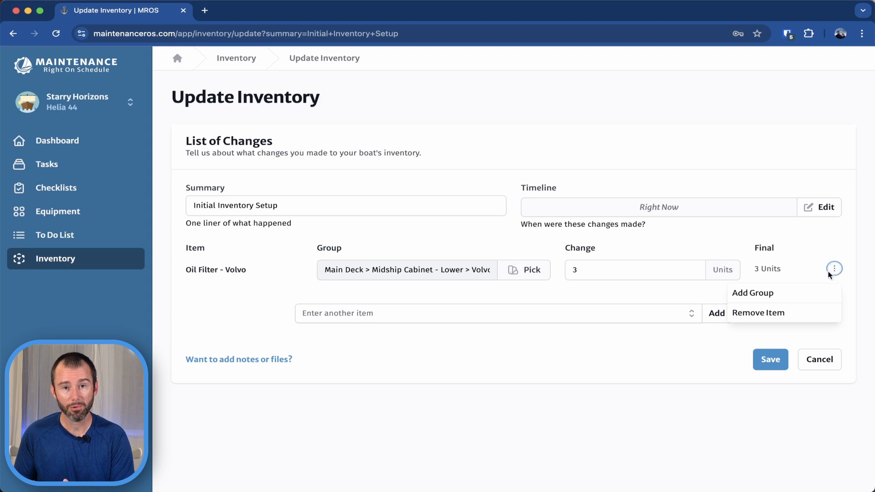
click(798, 292)
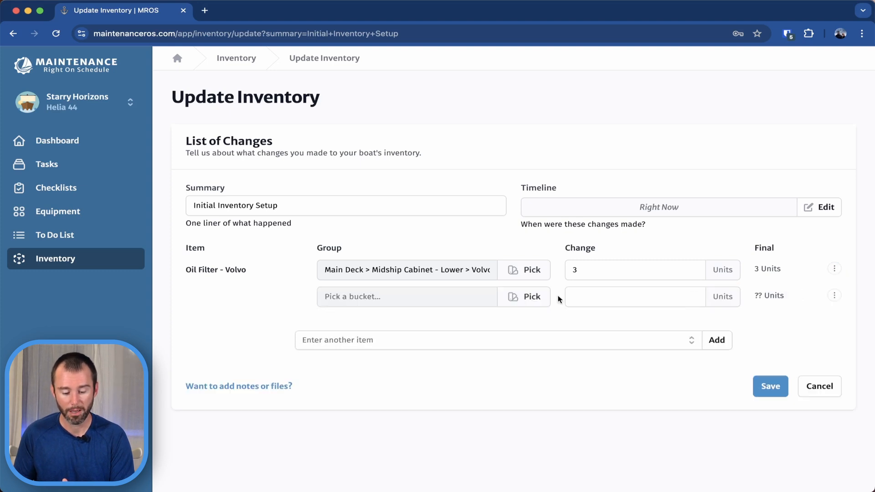
click(527, 298)
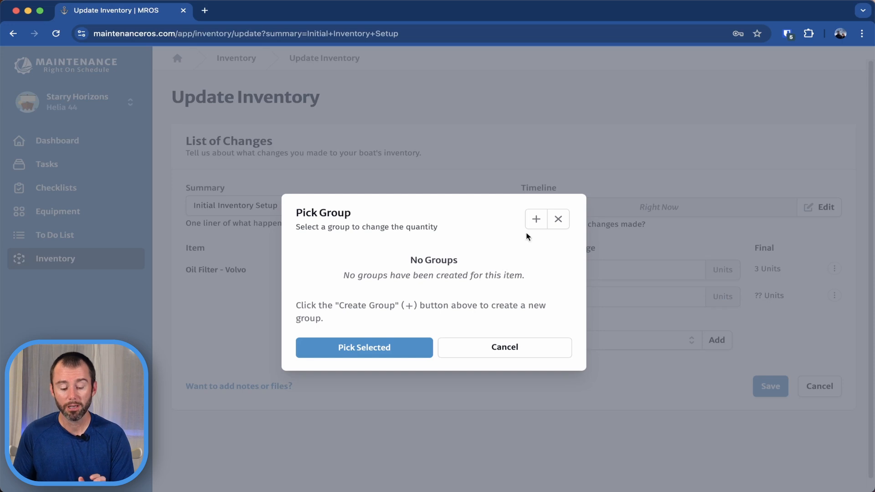
click(536, 219)
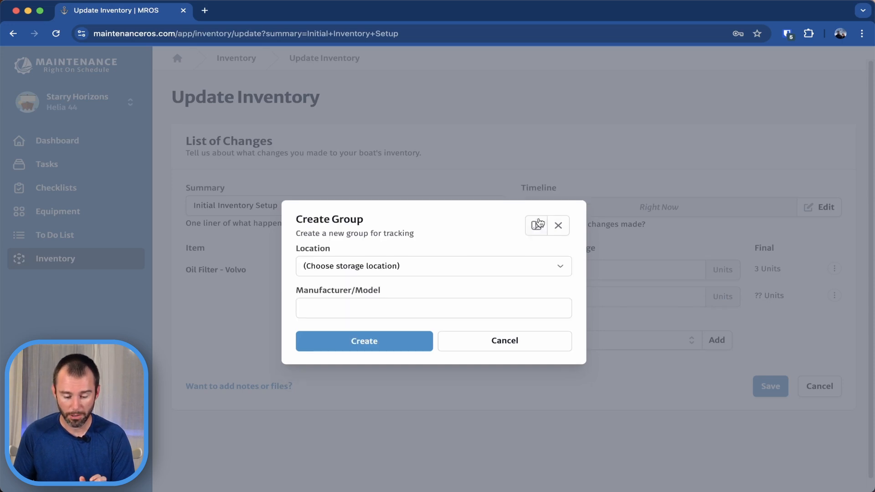
click(372, 265)
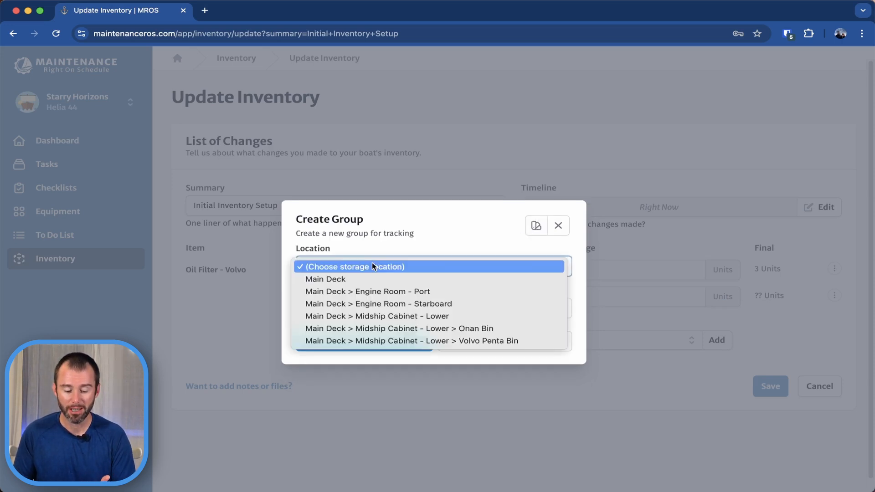
click(455, 305)
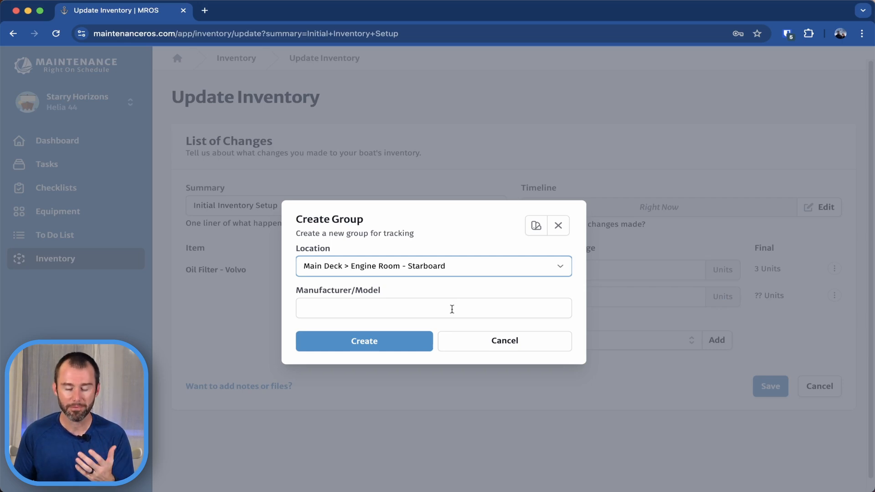
click(446, 312)
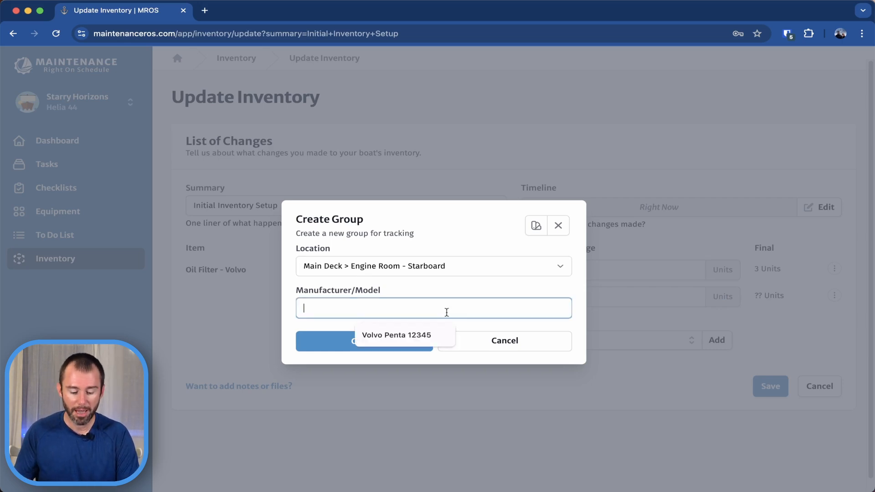
click(415, 339)
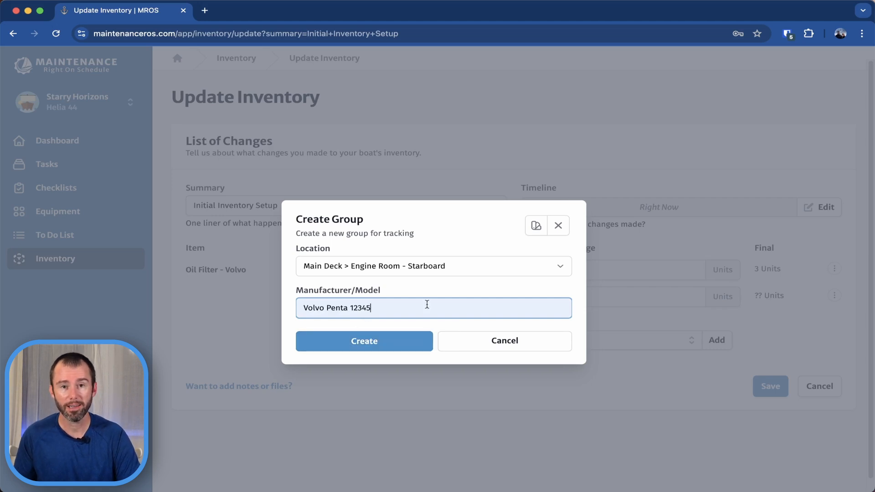
click(404, 349)
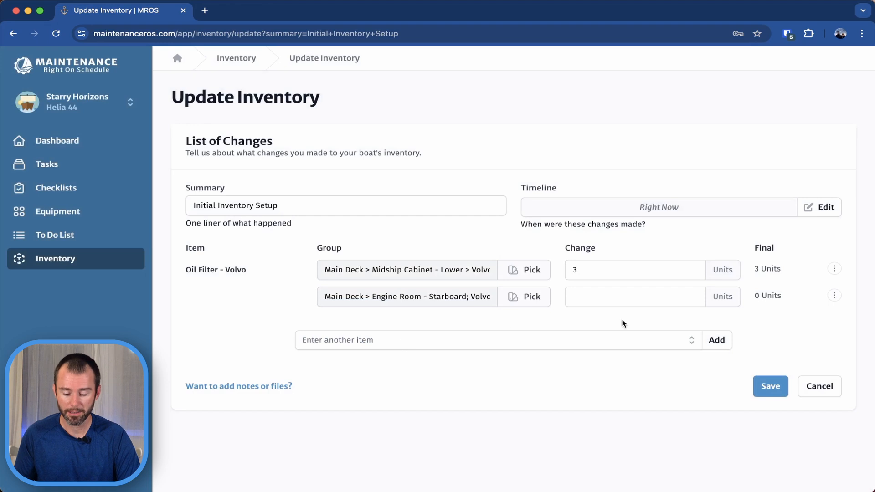
Step: Set the quantity change for the Volvo oil filter's Engine Room - Starboard group to 2 units
click(663, 301)
text(2)
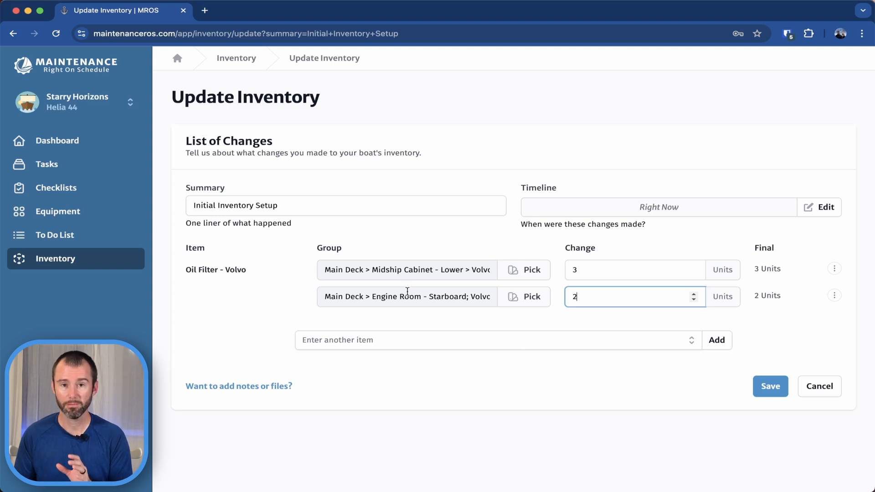
click(479, 321)
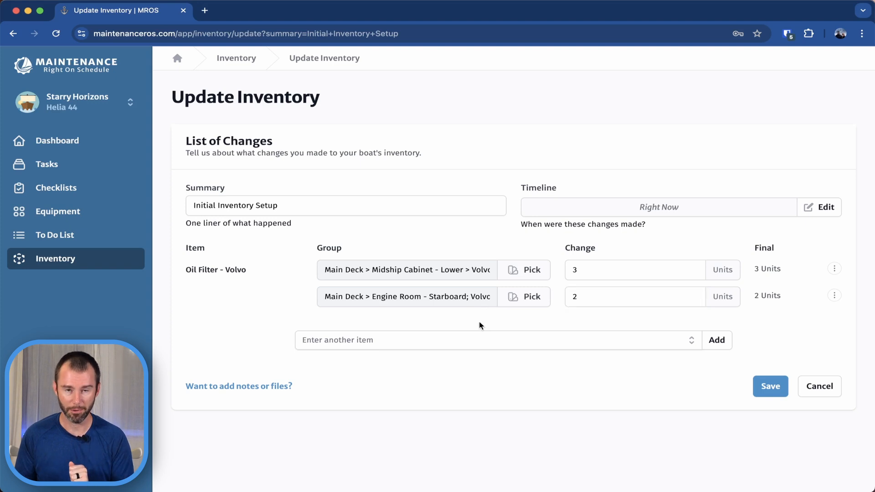
Step: Add a new item type named "Oil 15W/40" to the list of changes, with L as its units
click(455, 337)
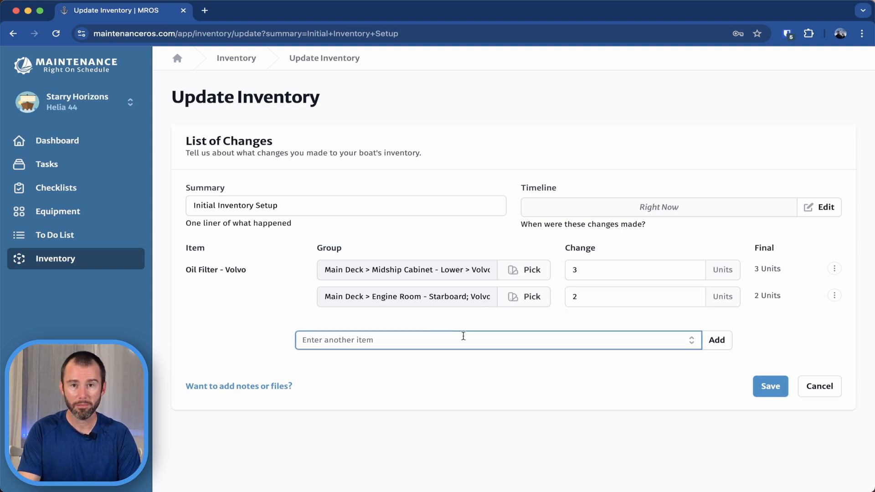
text(Oil 15W)
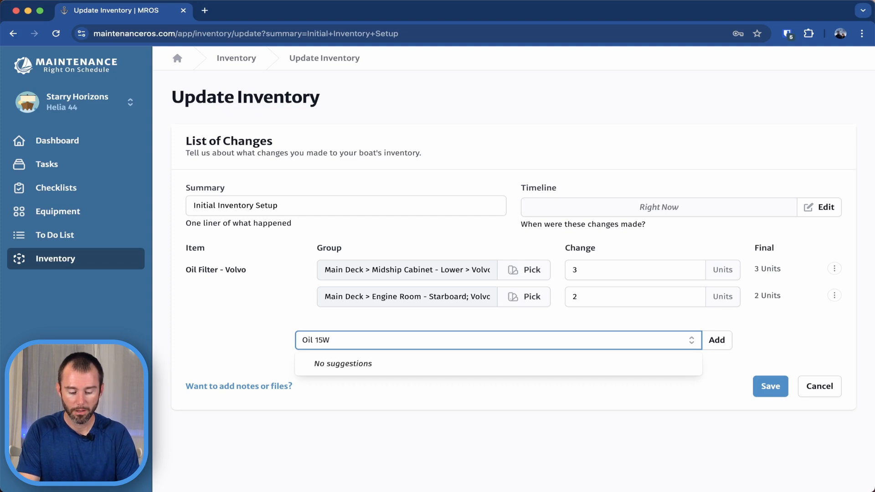
text(/40)
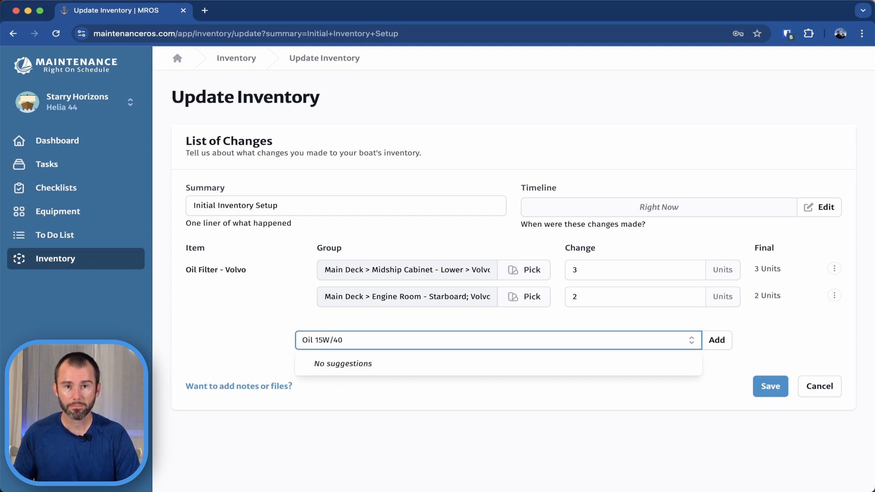
click(725, 340)
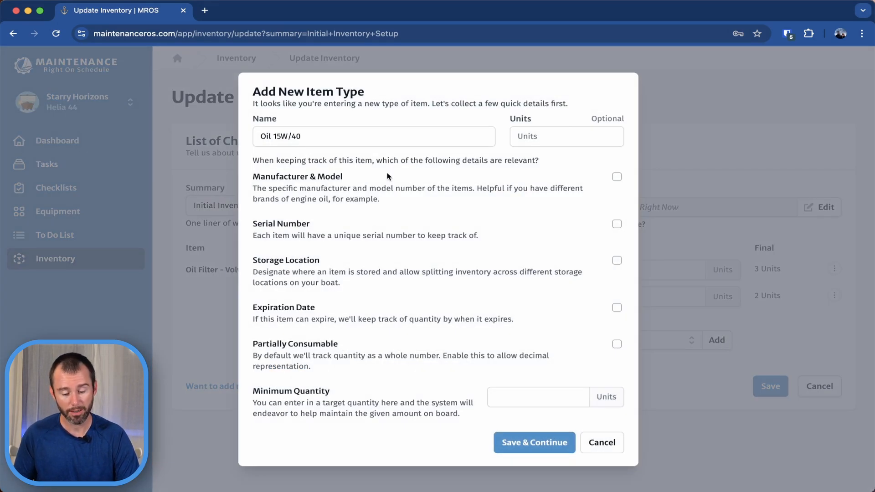
click(551, 136)
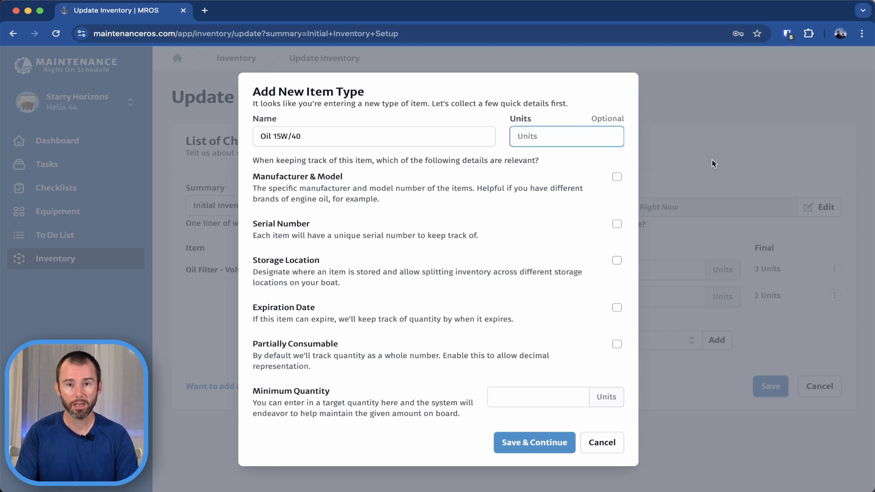
text(L)
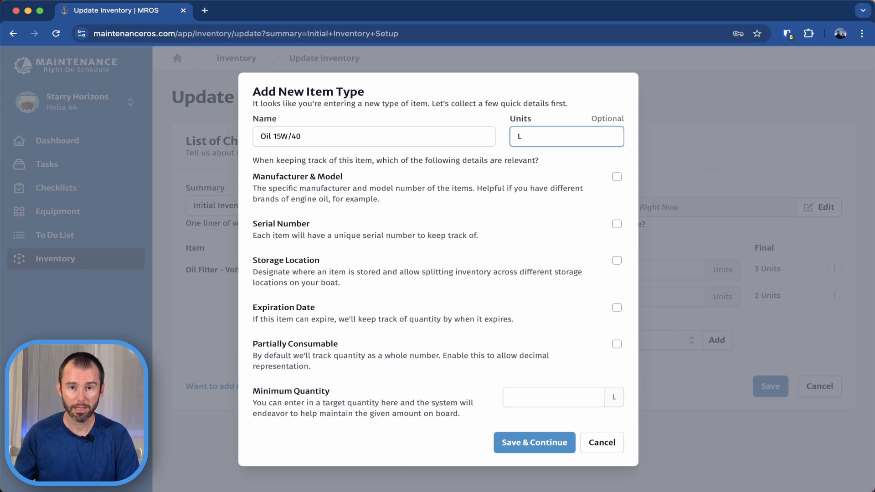
Step: Enable manufacturer & model, storage location and partially consumable tracking for the oil, set its minimum quantity to 35 L, and save it
click(617, 177)
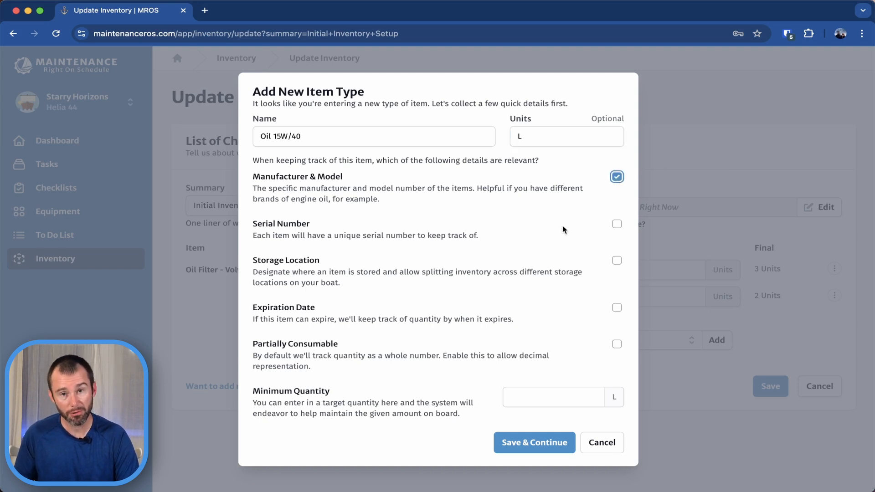
click(616, 260)
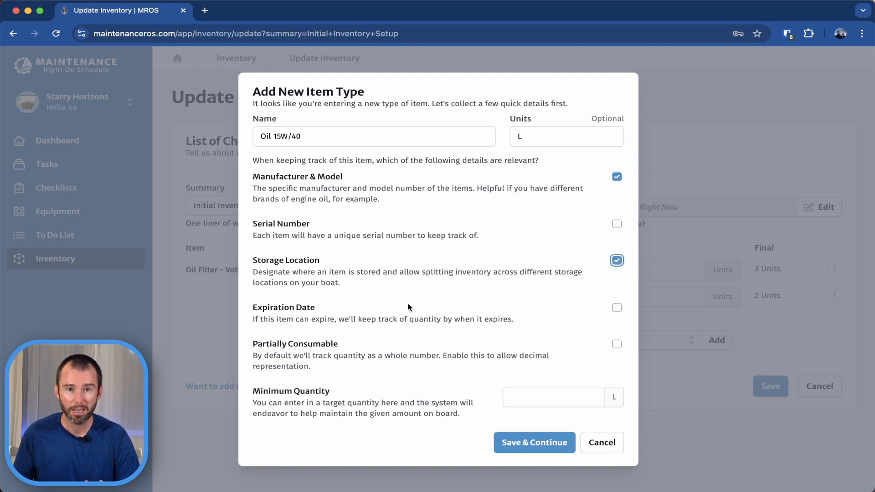
click(617, 345)
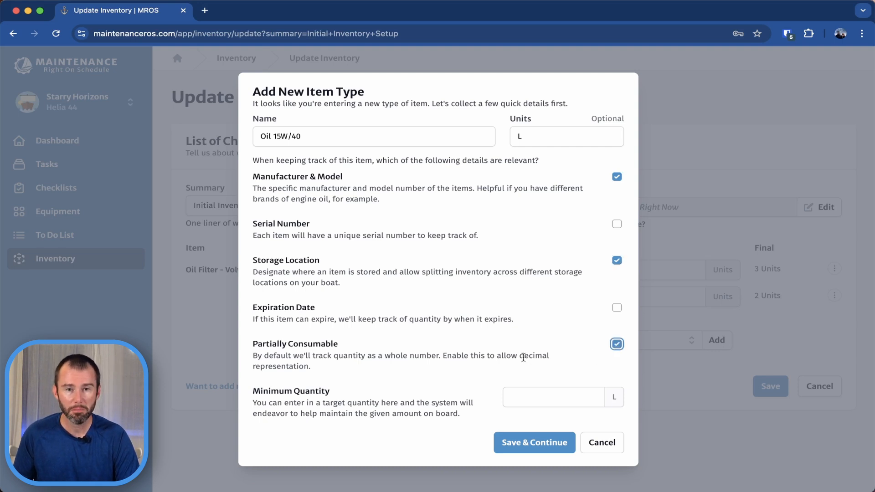
click(541, 391)
text(35)
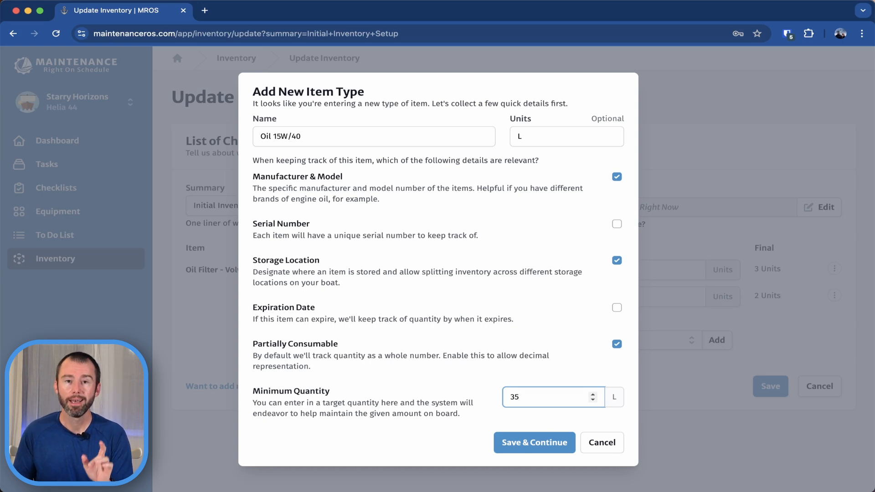
click(530, 450)
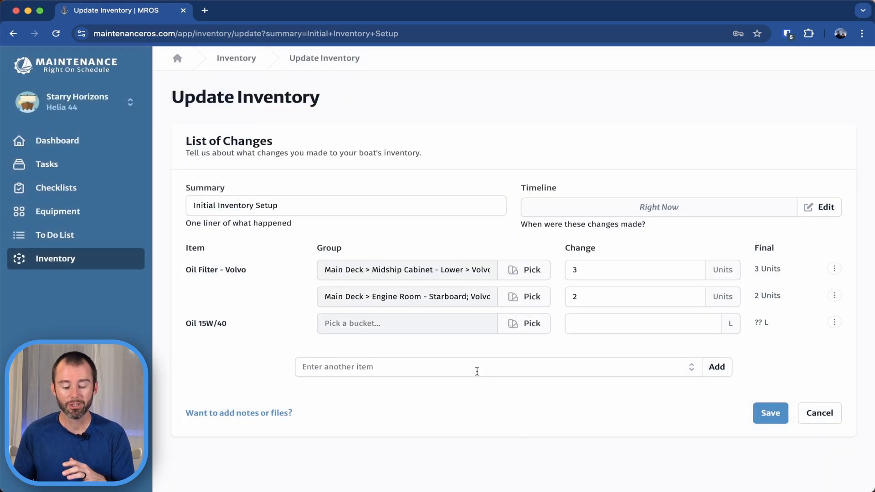
Step: Create an Oil 15W/40 group in Main Deck > Engine Room - Port with manufacturer/model "Shell 15W/40" and a quantity change of 25 L
click(527, 325)
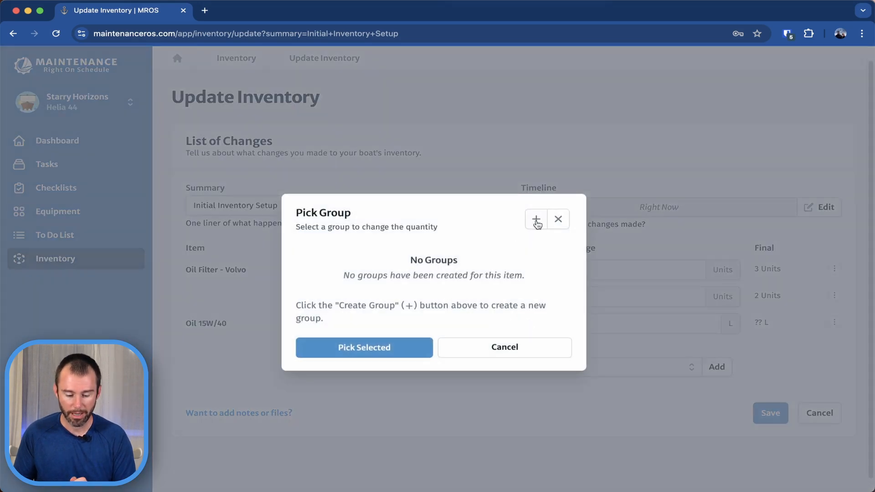
click(536, 220)
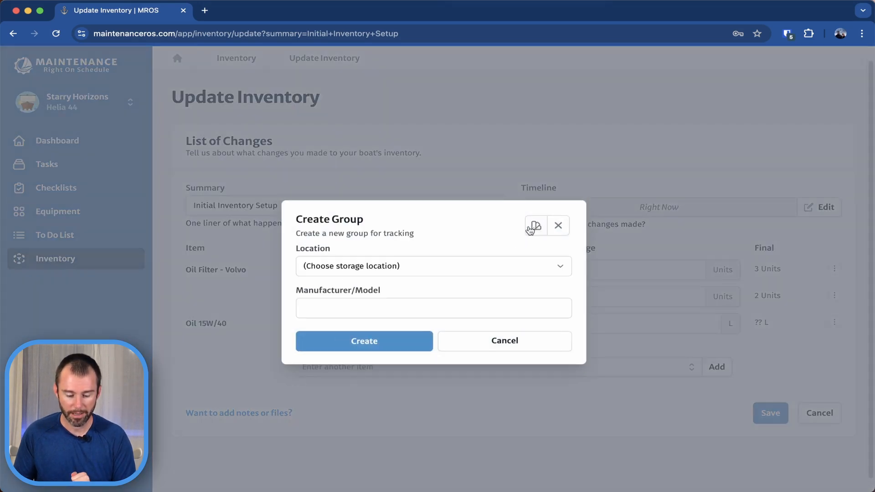
click(417, 269)
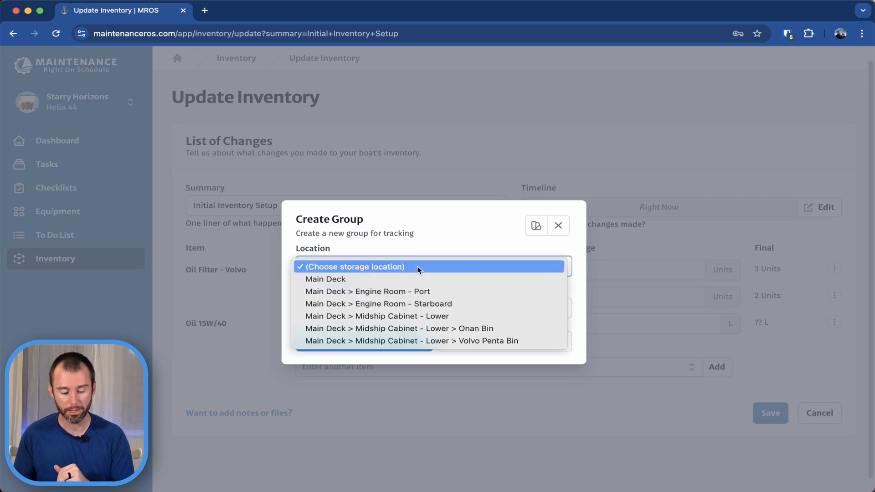
click(418, 293)
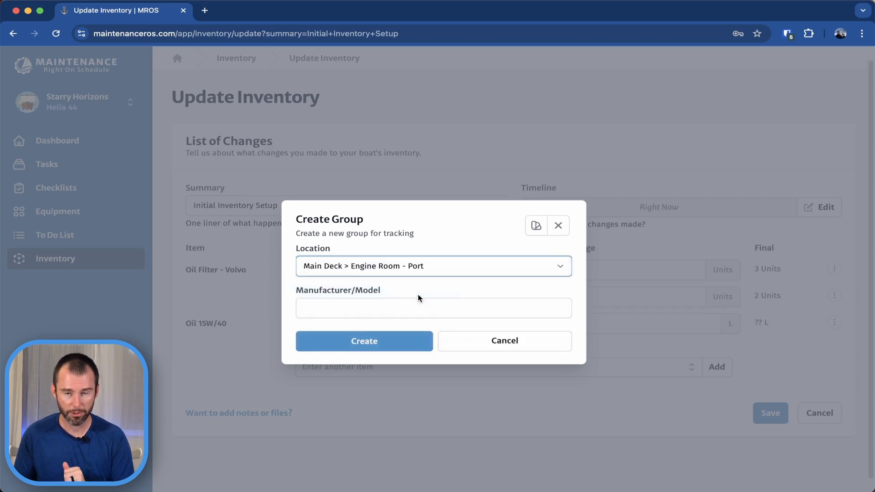
click(391, 312)
text(S)
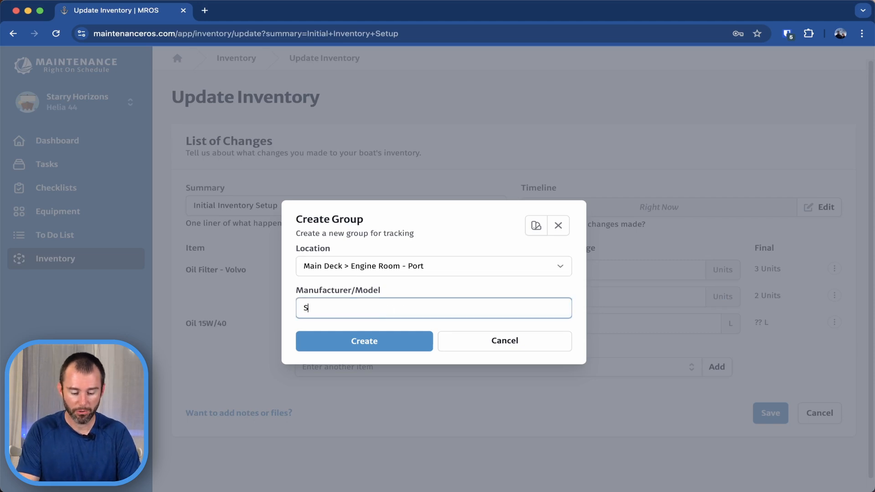
text(hell)
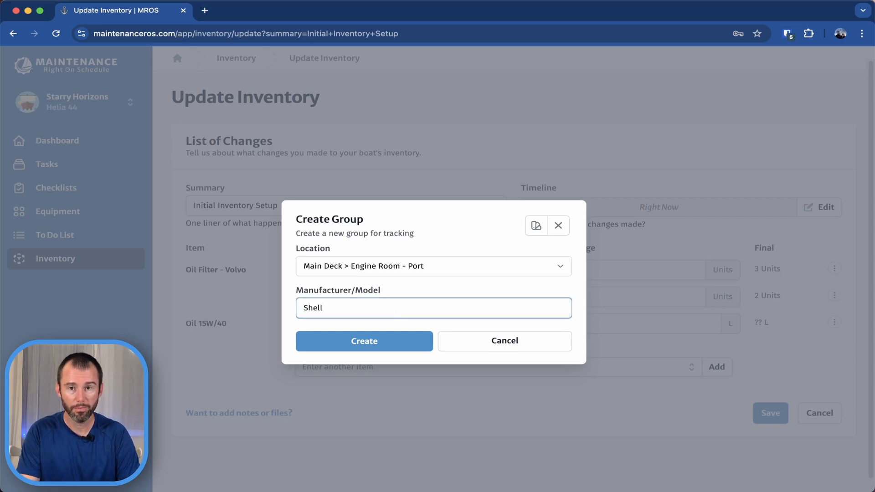
text( 15W/40)
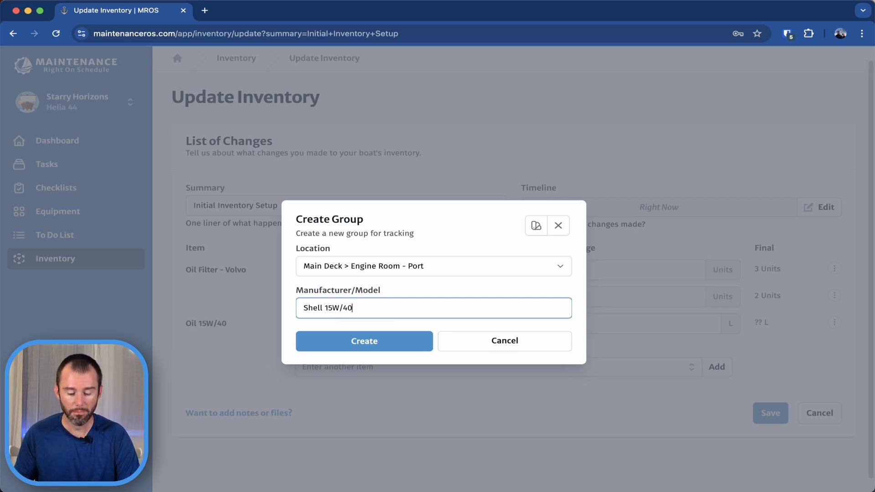
click(394, 347)
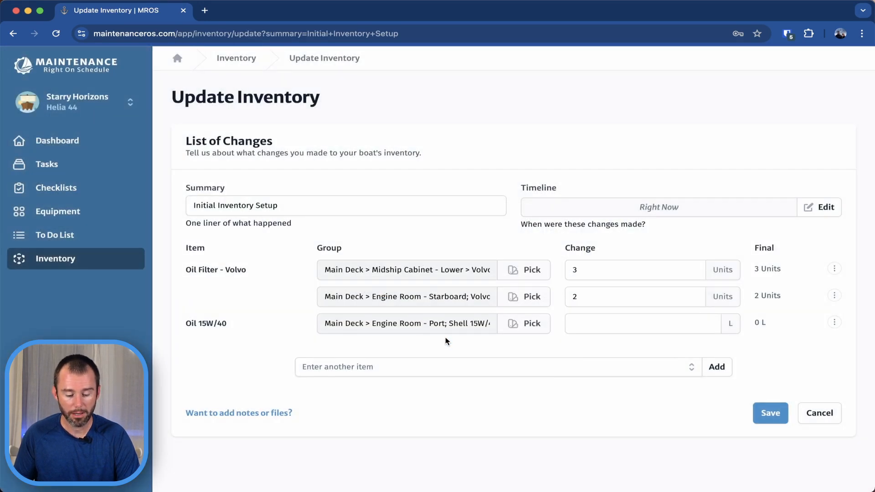
click(612, 330)
text(25)
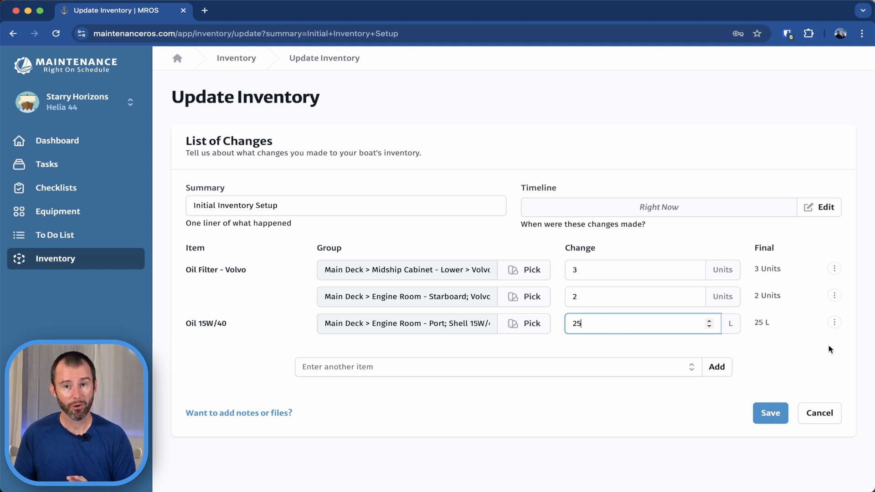
Step: Add a second Oil 15W/40 group stored in Main Deck > Engine Room - Starboard with manufacturer/model "Chevron 15W/40"
click(834, 322)
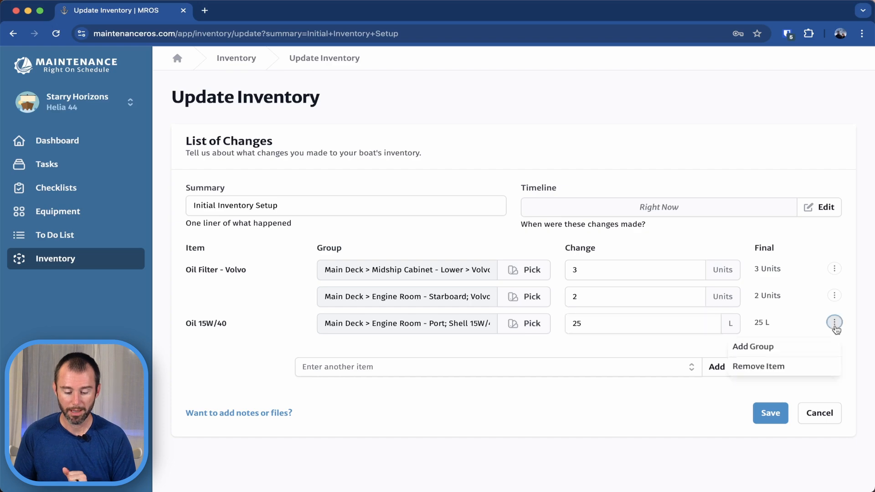
click(774, 351)
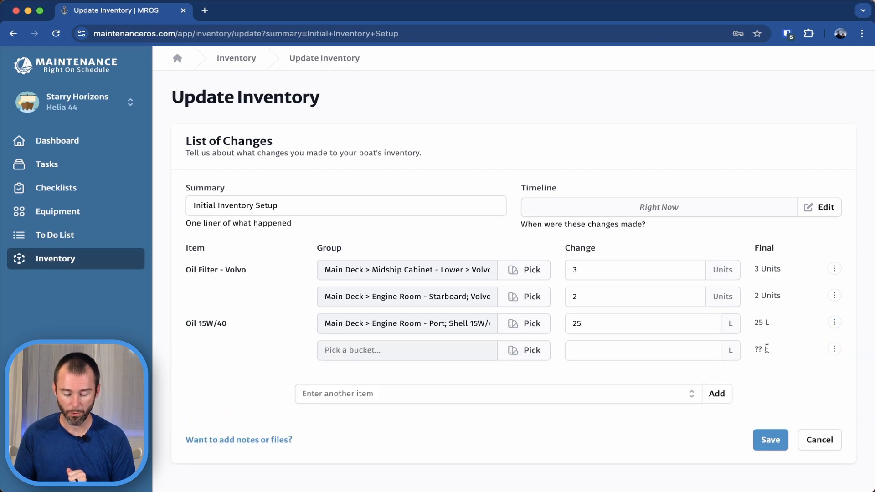
click(516, 355)
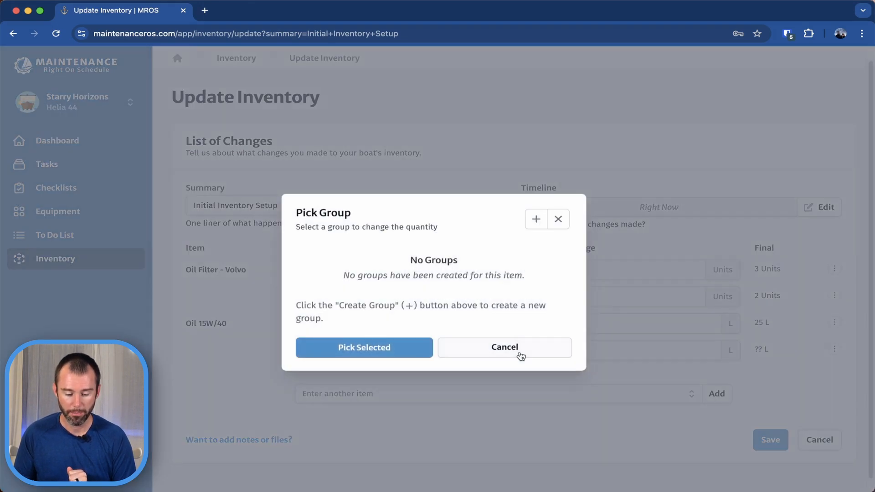
click(538, 220)
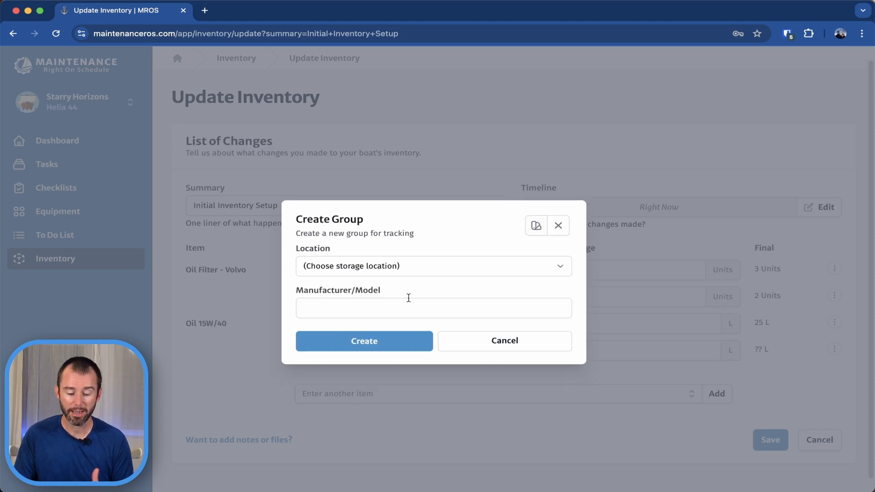
click(341, 267)
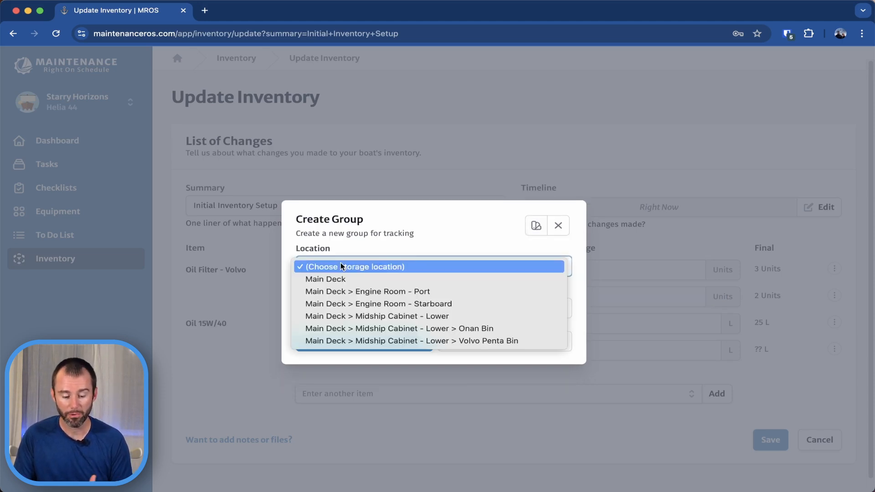
click(421, 305)
click(360, 307)
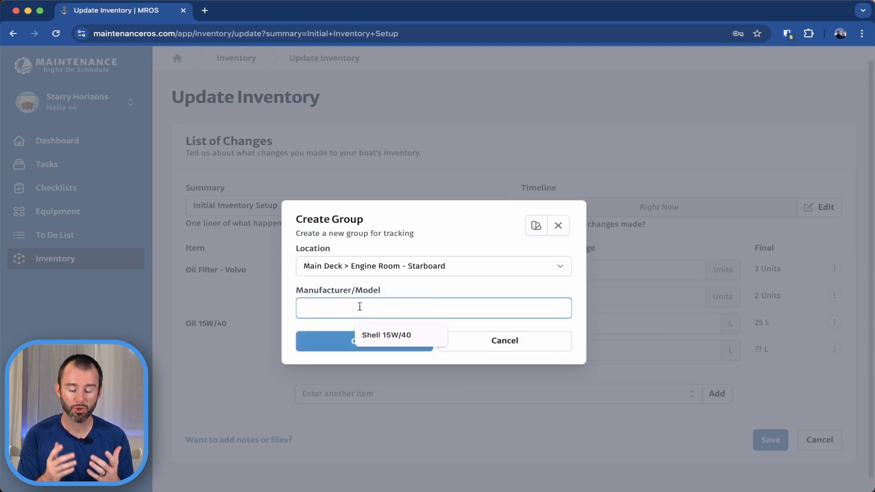
text(Chevron 1)
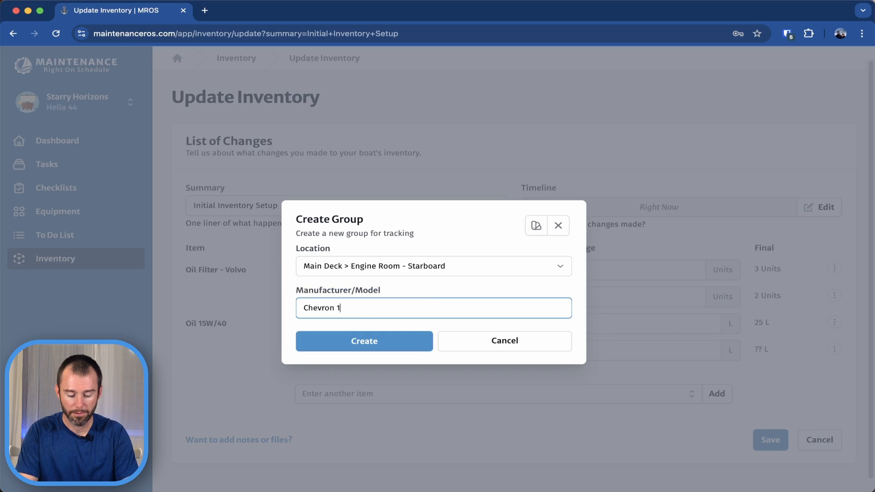
text(5W/40)
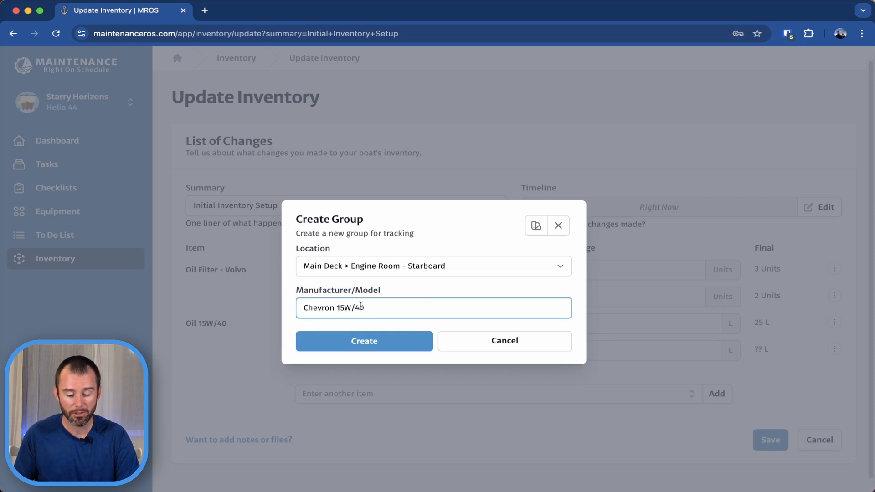
click(383, 343)
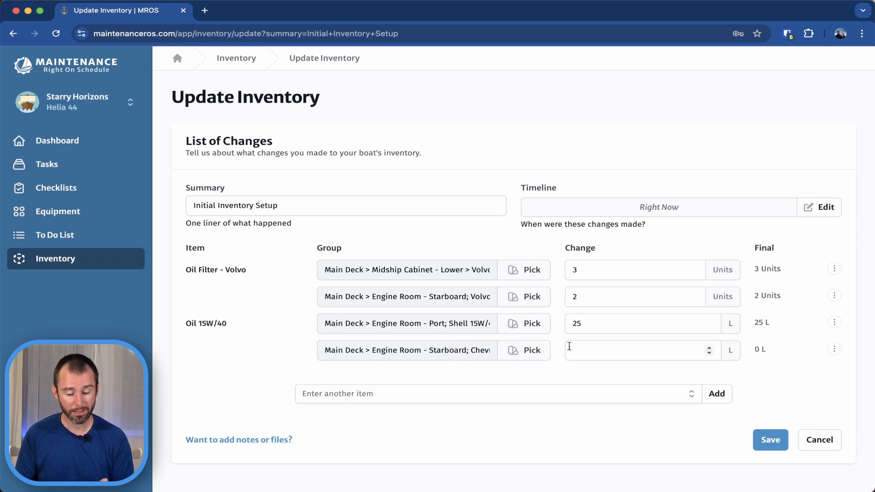
Step: Set the quantity change for the Chevron oil group to 10 L and save the inventory update
click(595, 349)
text(10)
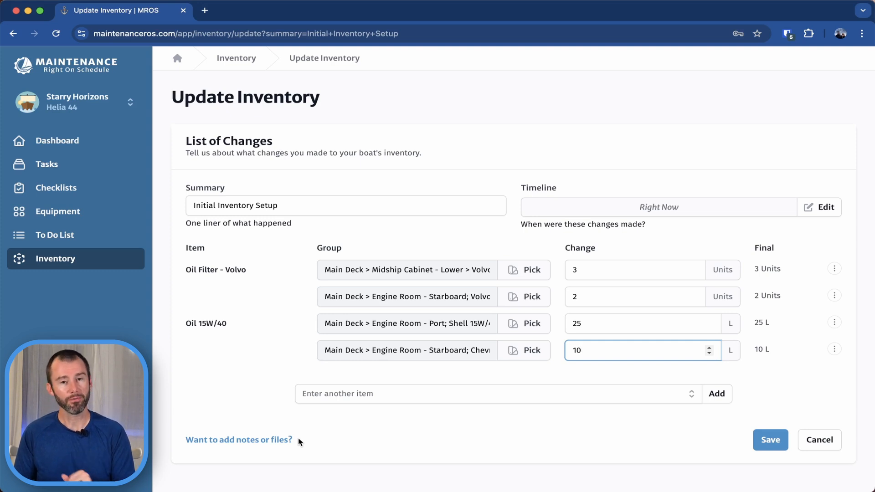
click(369, 429)
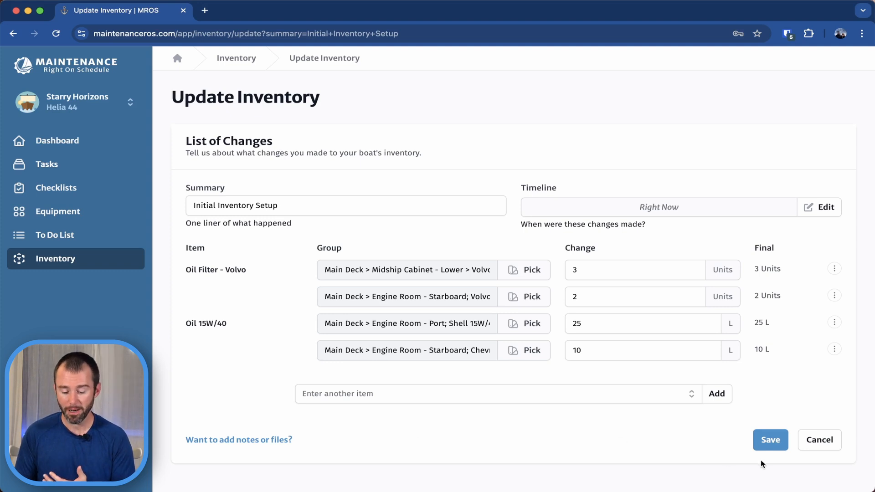
click(768, 446)
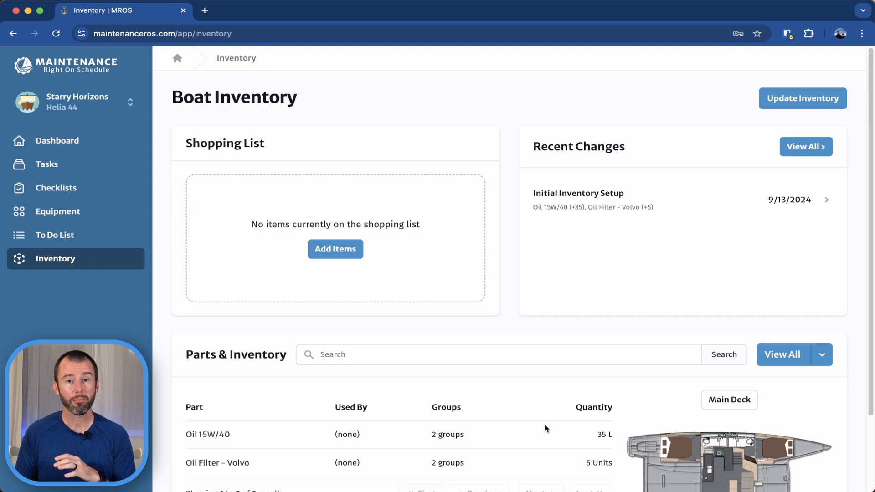
Step: Review the boat's parts list and the details of the Initial Inventory Setup change, returning to the inventory overview
scroll(475, 390, down, 2)
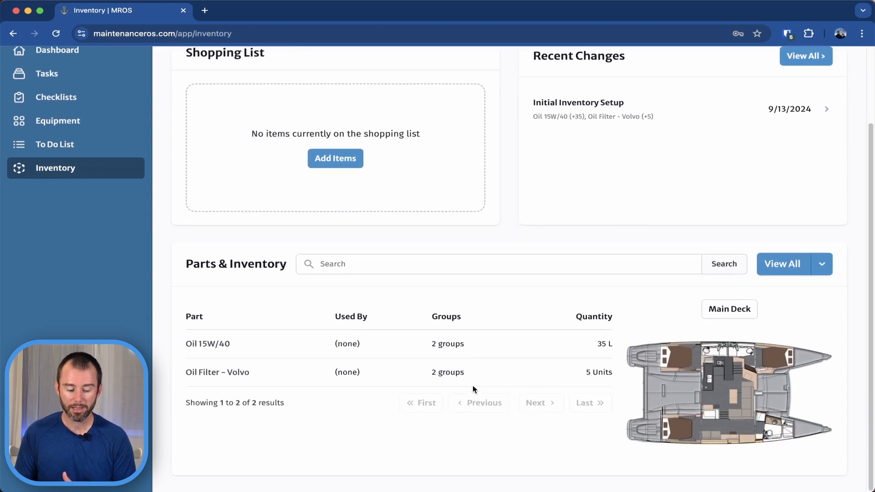
scroll(475, 387, up, 2)
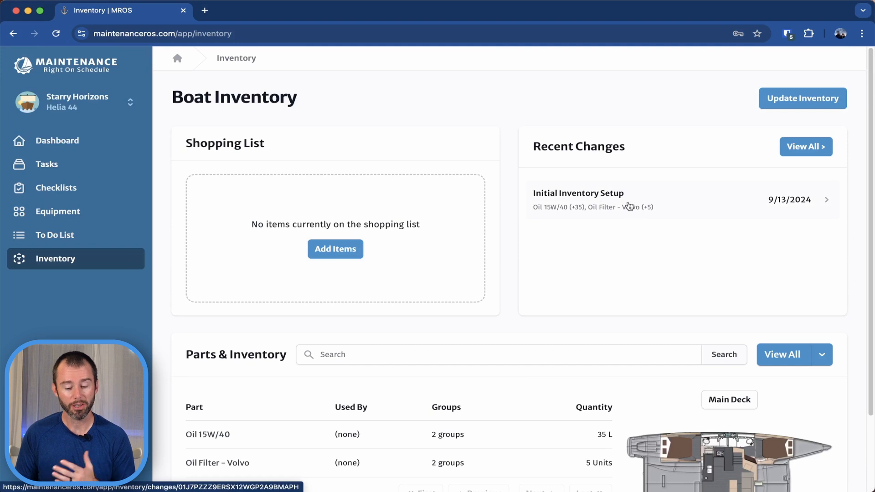
click(666, 204)
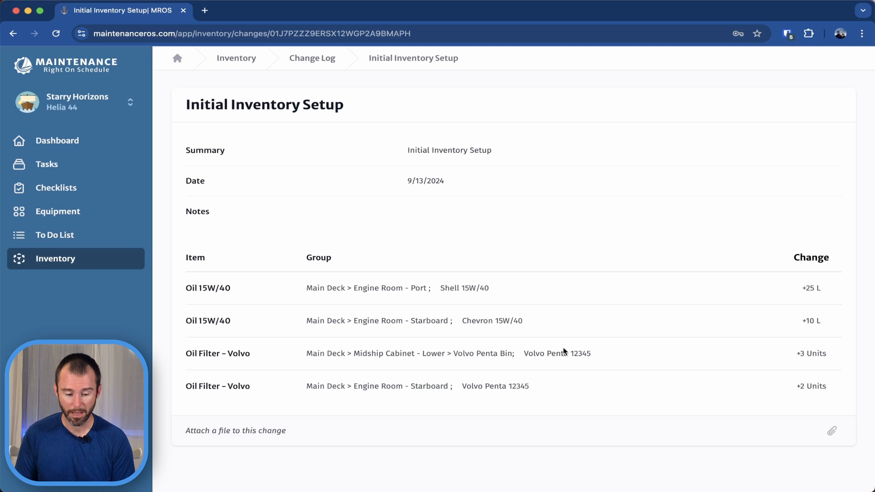
click(234, 61)
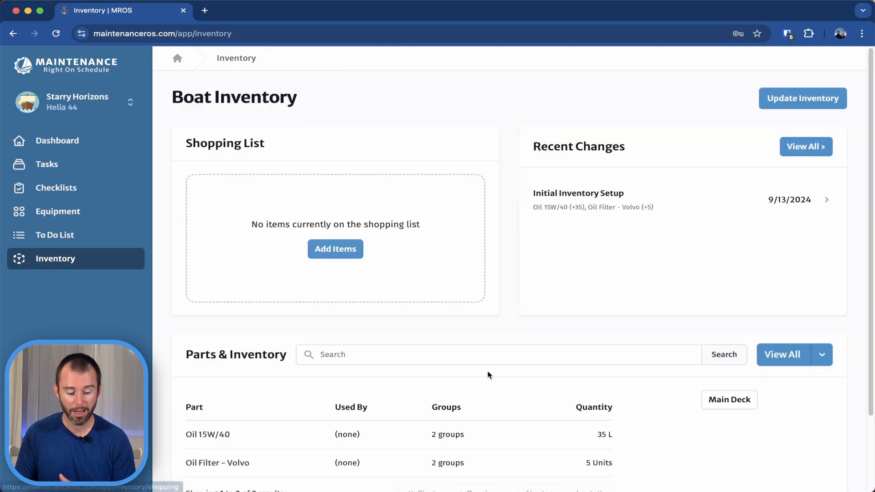
scroll(487, 366, down, 3)
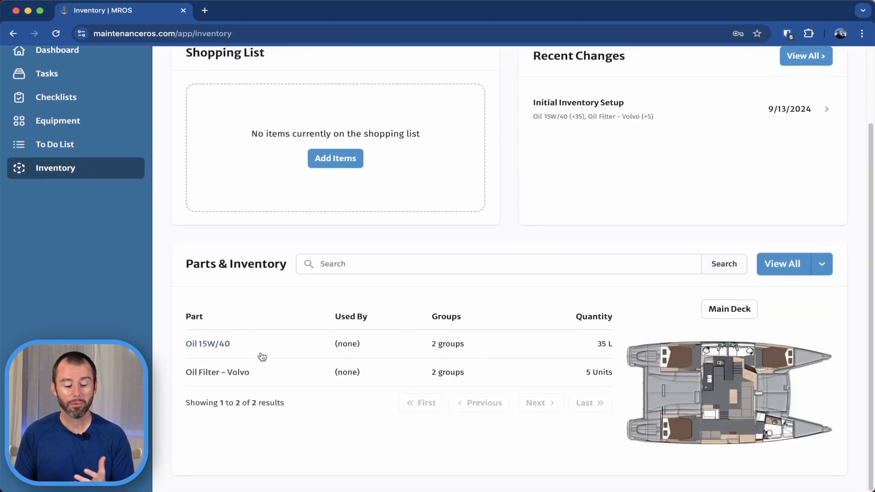